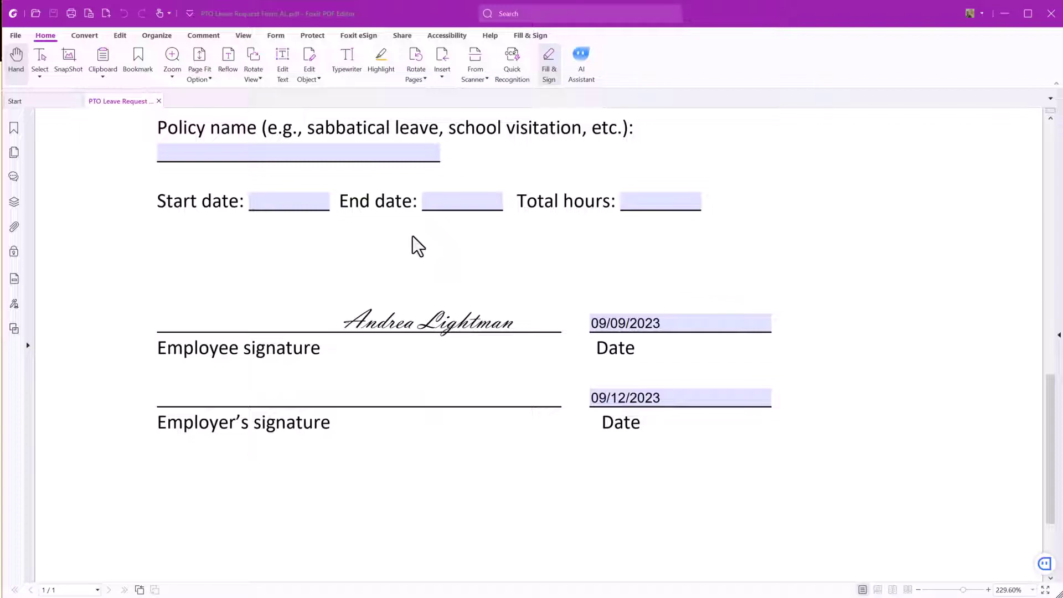
- Start a new signature under Protect > Fill & Sign, reviewing the Draw, Import, Paste and Online options
{"action": "left_click", "coordinate": [320, 38]}
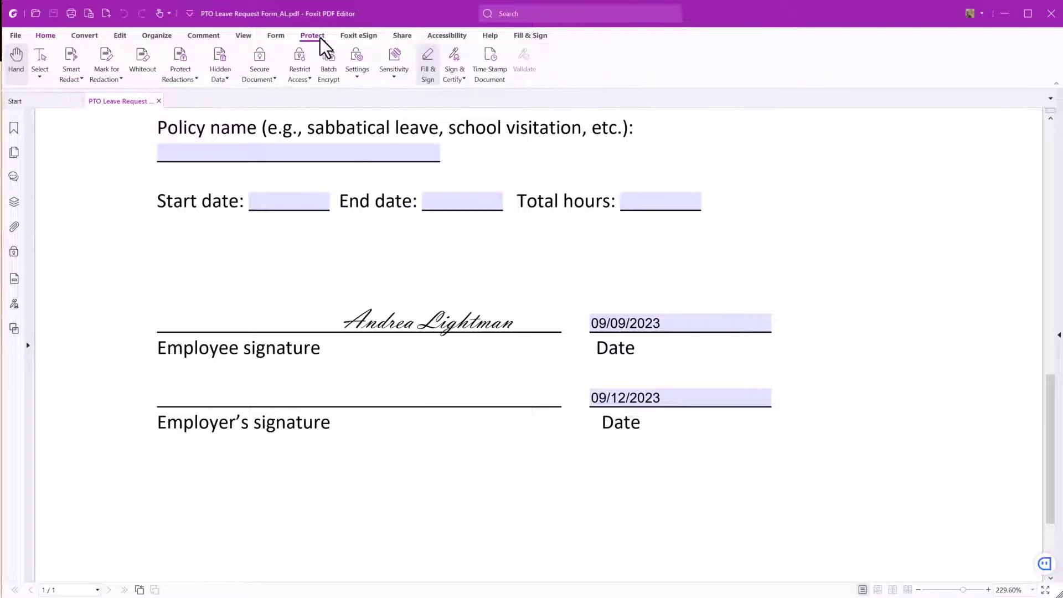
{"action": "left_click", "coordinate": [424, 76]}
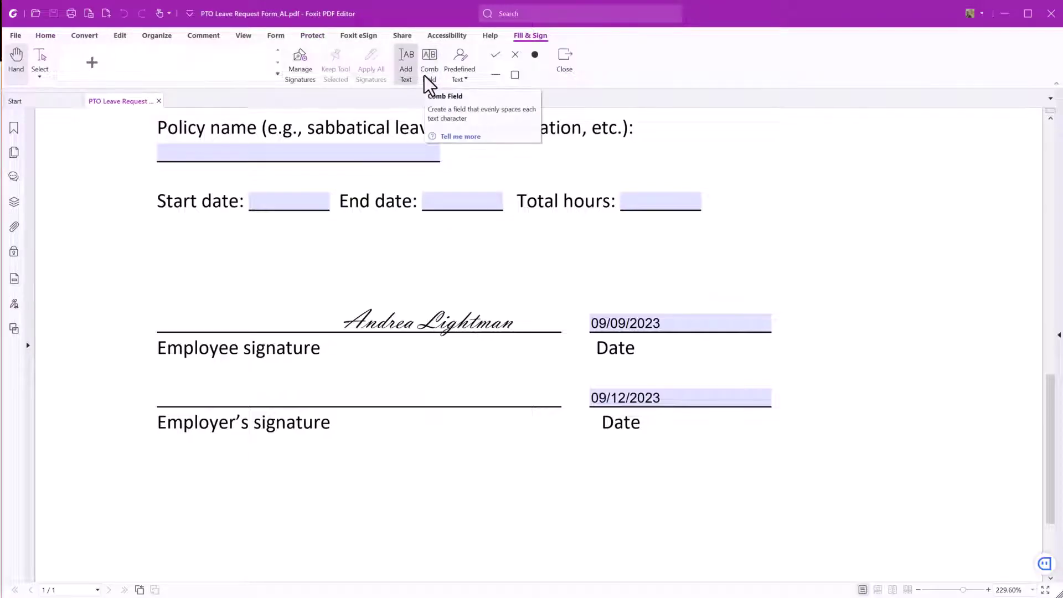
{"action": "left_click", "coordinate": [94, 64]}
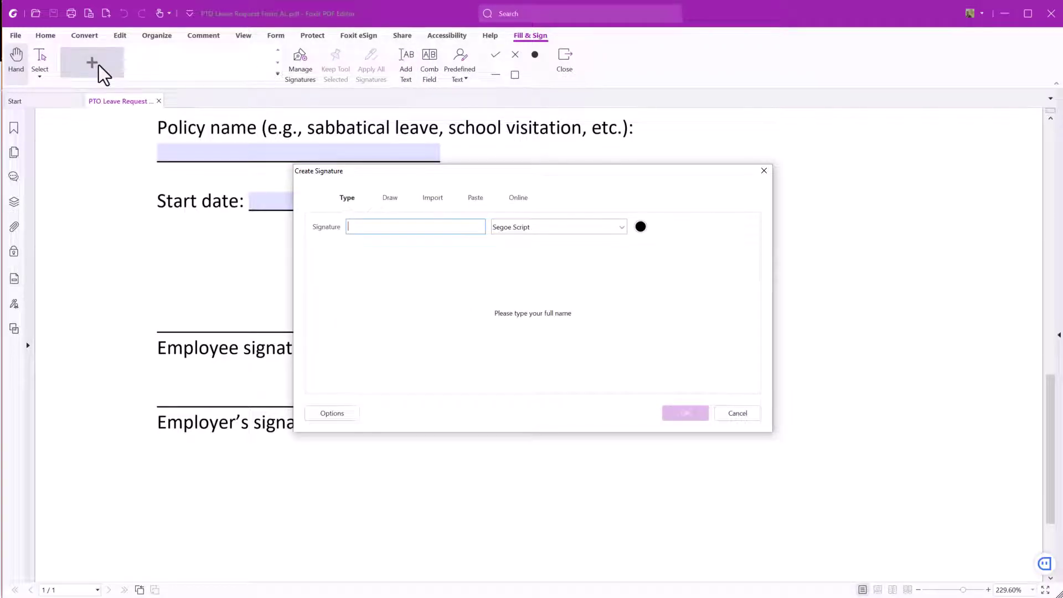
{"action": "left_click", "coordinate": [389, 200]}
{"action": "left_click", "coordinate": [433, 199]}
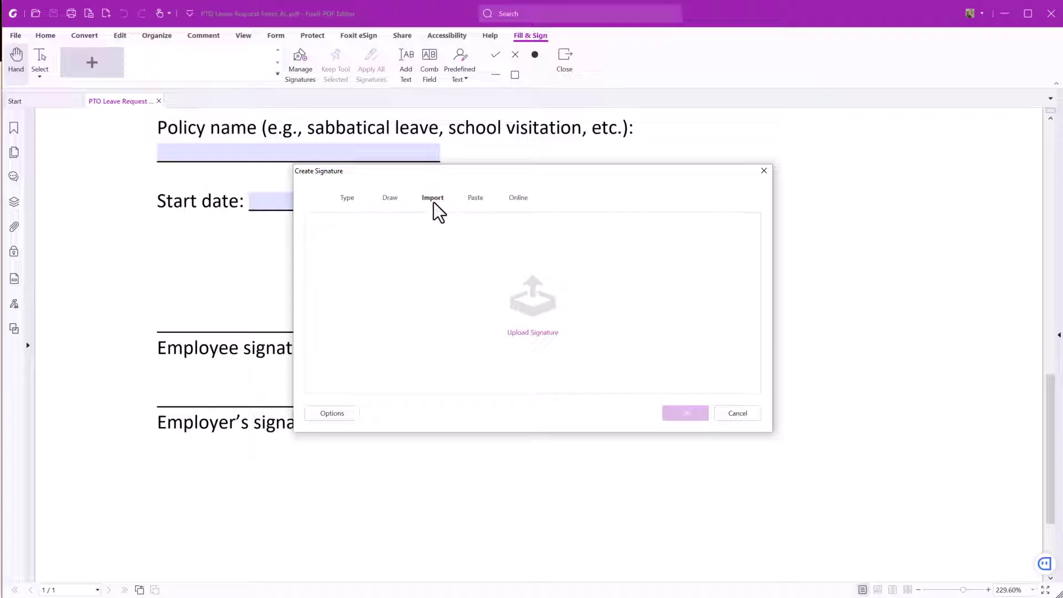
{"action": "left_click", "coordinate": [476, 199]}
{"action": "left_click", "coordinate": [518, 198]}
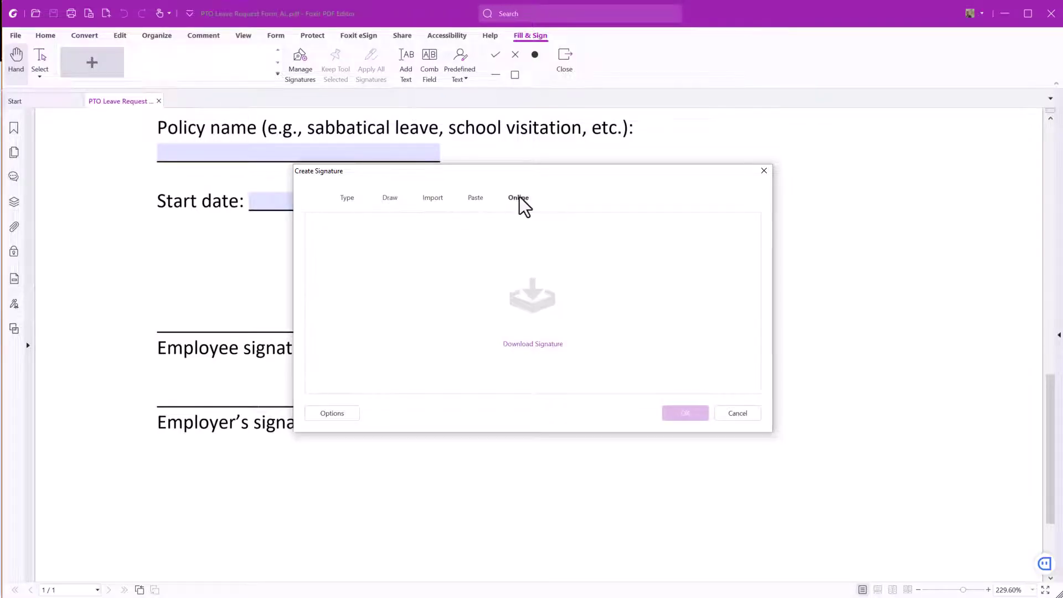
{"action": "left_click", "coordinate": [432, 200]}
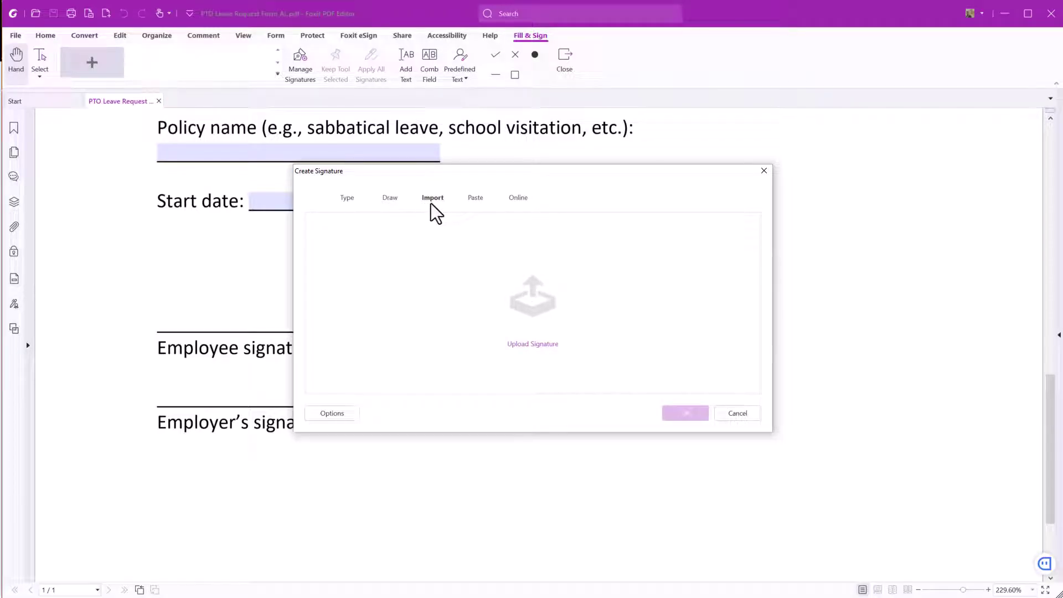
- Upload the signature image file and convert it to black and white
{"action": "left_click", "coordinate": [532, 345]}
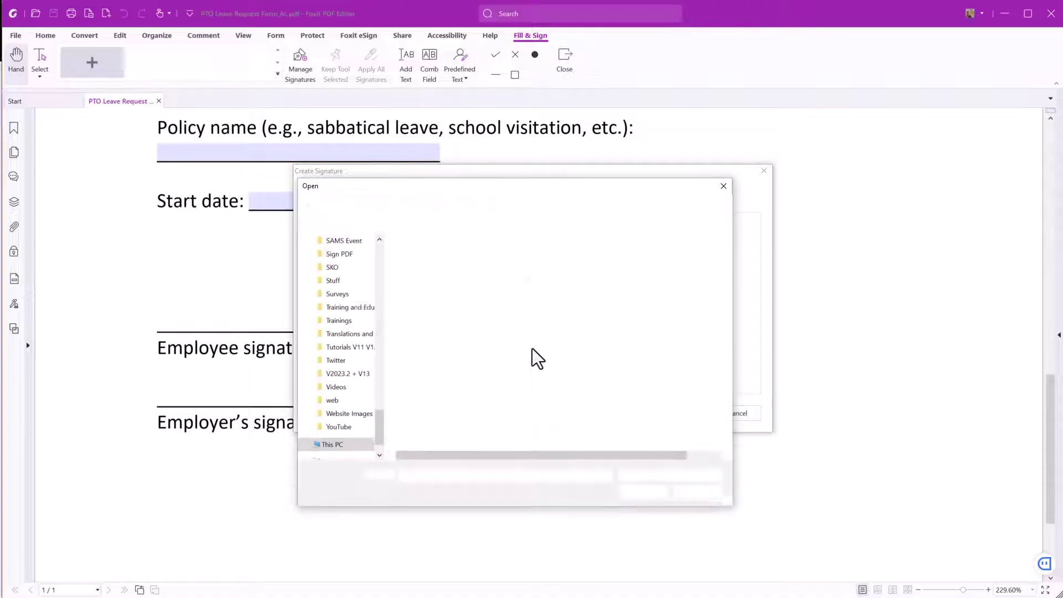
{"action": "left_click", "coordinate": [417, 287]}
{"action": "left_click", "coordinate": [641, 490]}
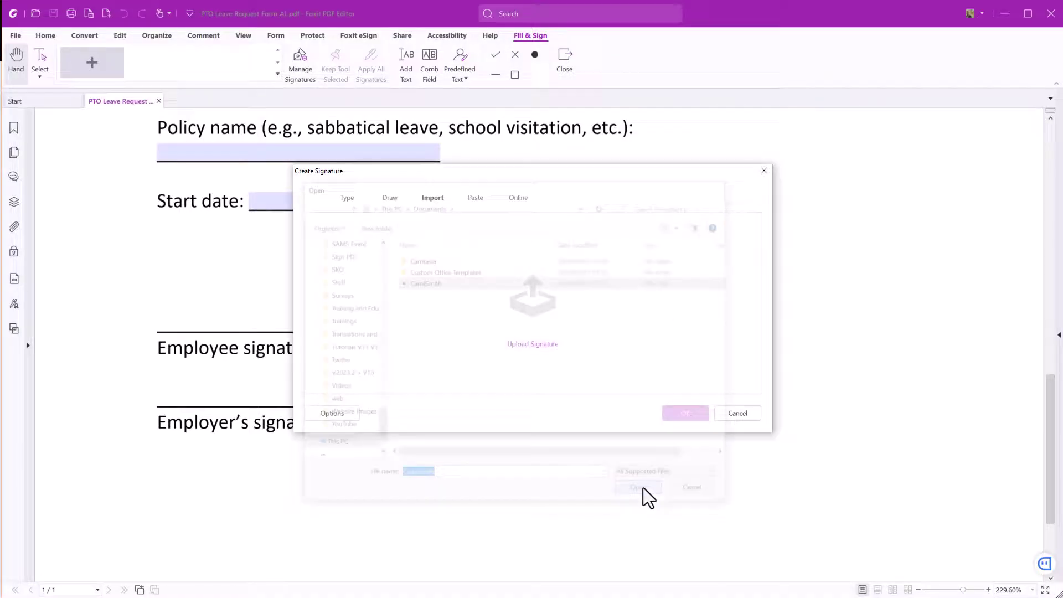
{"action": "left_click", "coordinate": [340, 416]}
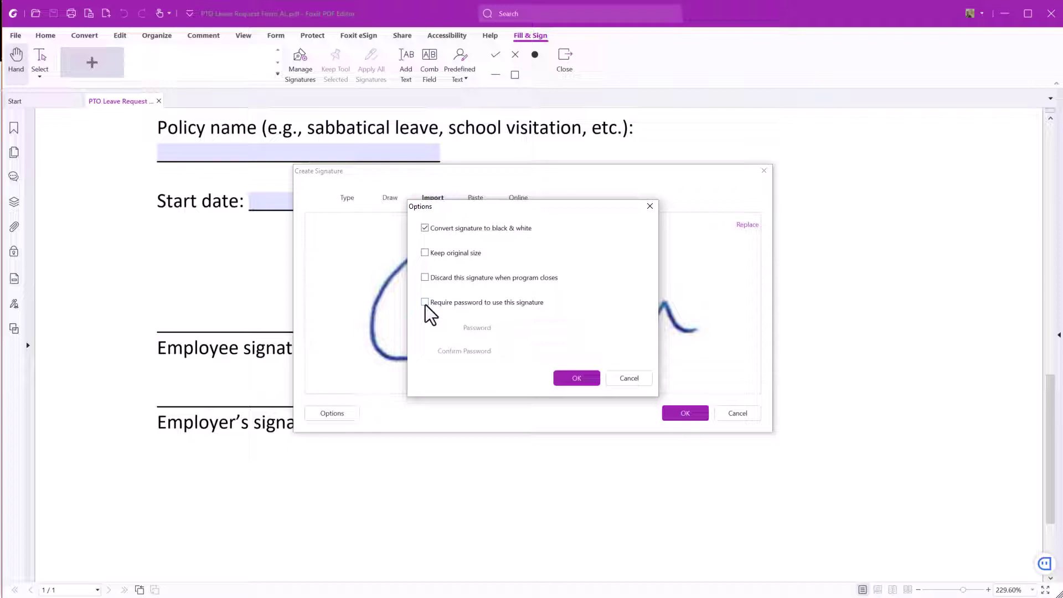
{"action": "left_click", "coordinate": [574, 378]}
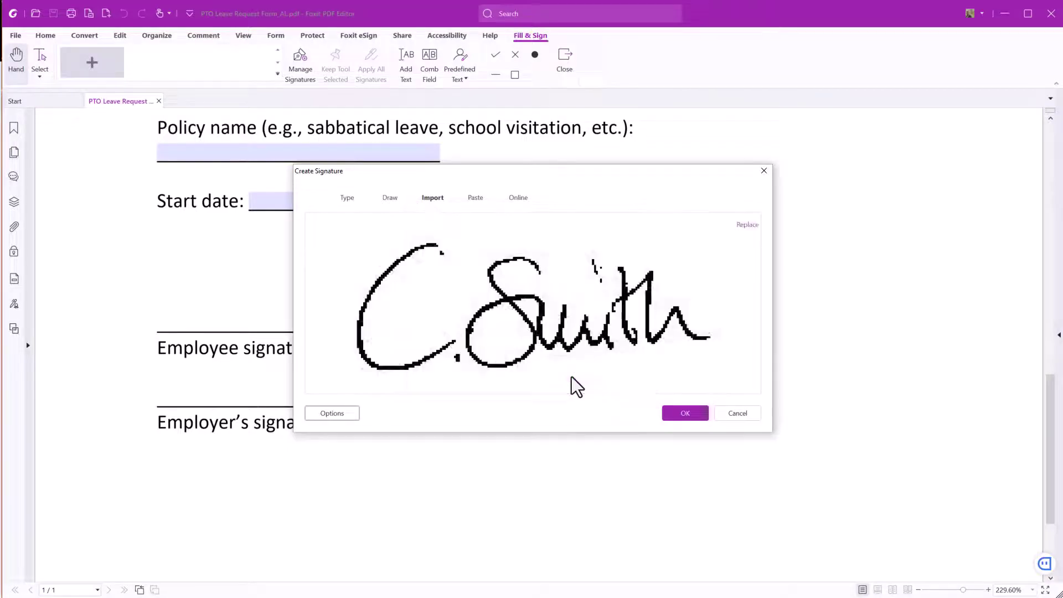
- Finish the imported signature, place it on the Employer's signature line and apply all signatures
{"action": "left_click", "coordinate": [681, 416]}
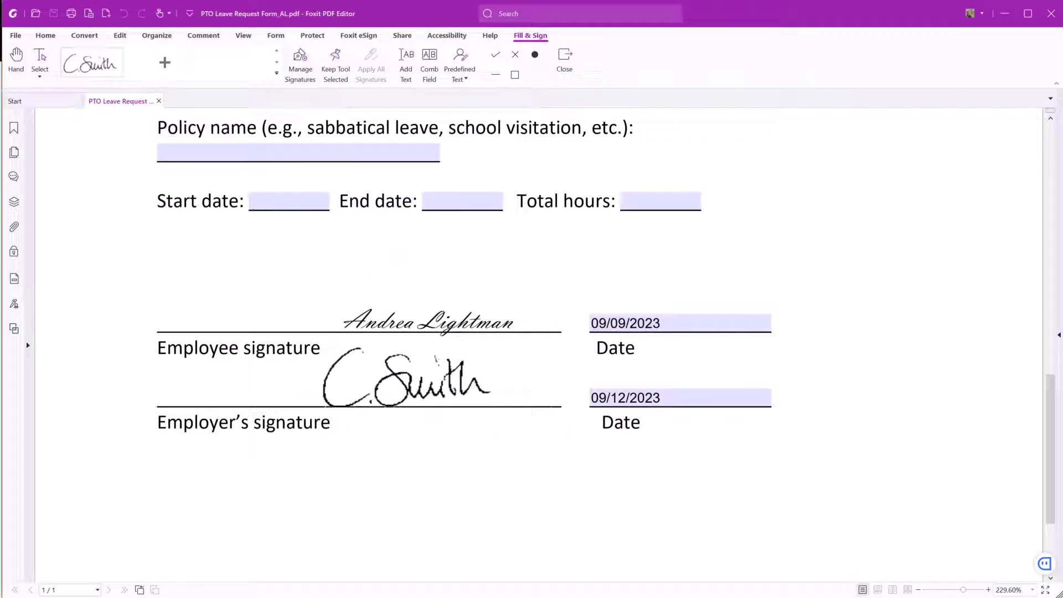
{"action": "left_click", "coordinate": [407, 378]}
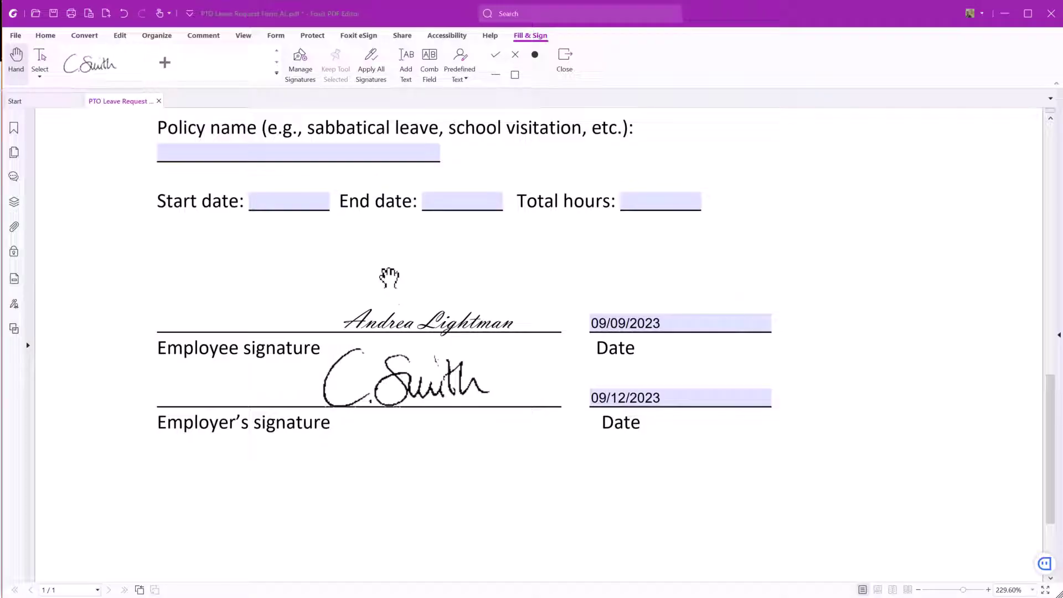
{"action": "left_click", "coordinate": [359, 78]}
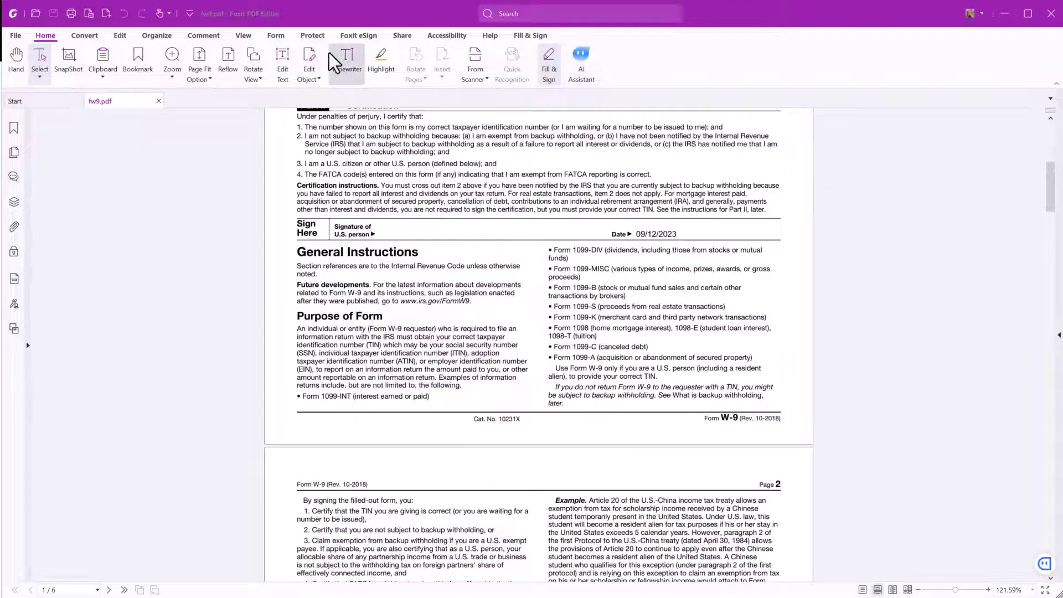
- Choose Place Signature from Protect > Sign & Certify for the W-9
{"action": "left_click", "coordinate": [320, 37]}
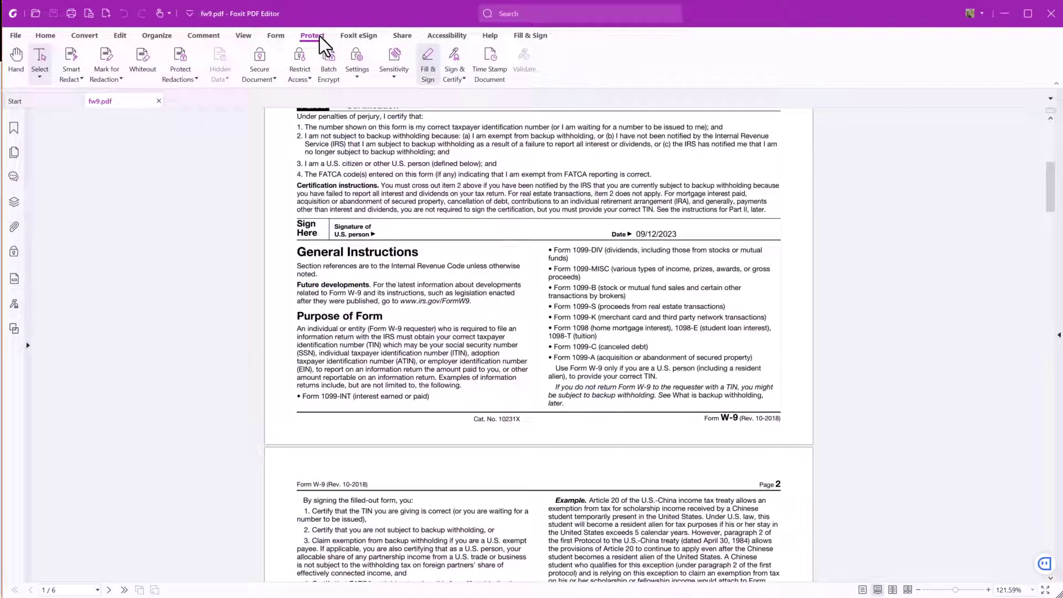
{"action": "left_click", "coordinate": [459, 65]}
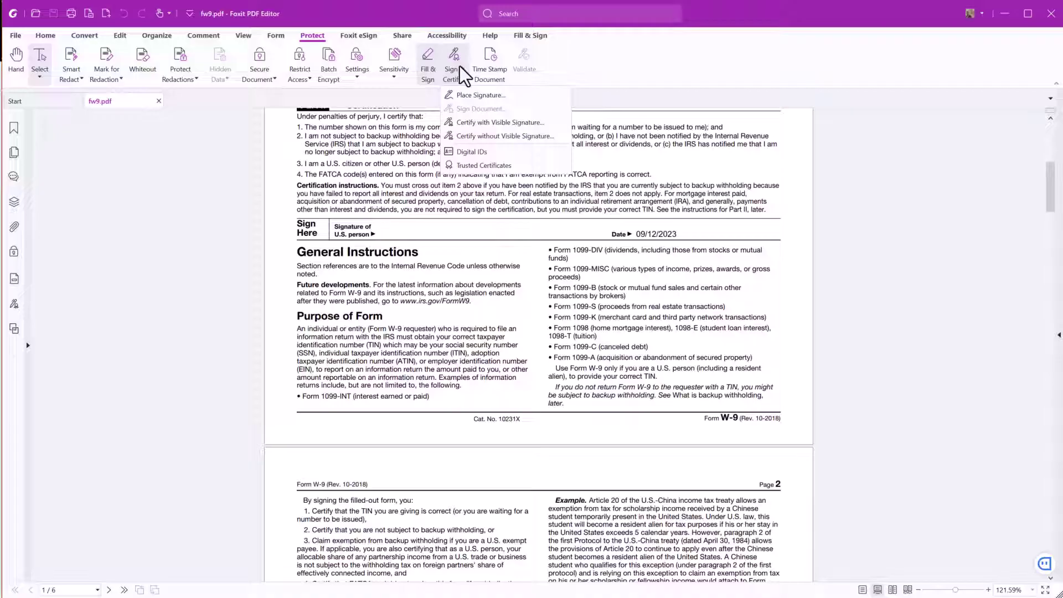
{"action": "left_click", "coordinate": [487, 95]}
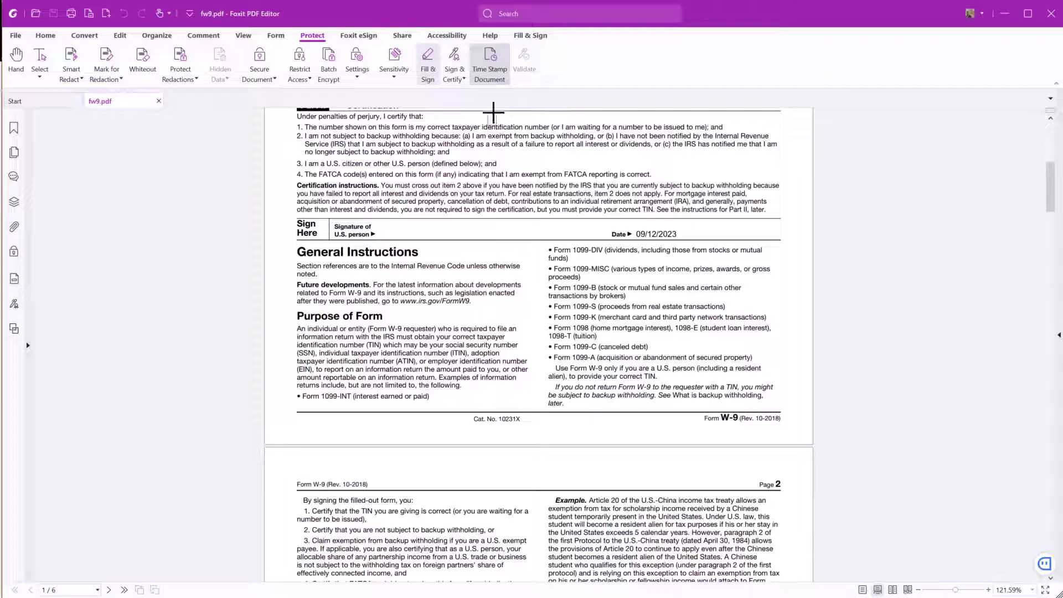
- Mark the W-9 signature area, sign with the current identity's certificate password, and save as fw9
{"action": "mouse_move", "coordinate": [380, 220]}
{"action": "left_mouse_down"}
{"action": "mouse_move", "coordinate": [394, 234]}
{"action": "mouse_move", "coordinate": [480, 240]}
{"action": "left_mouse_up"}
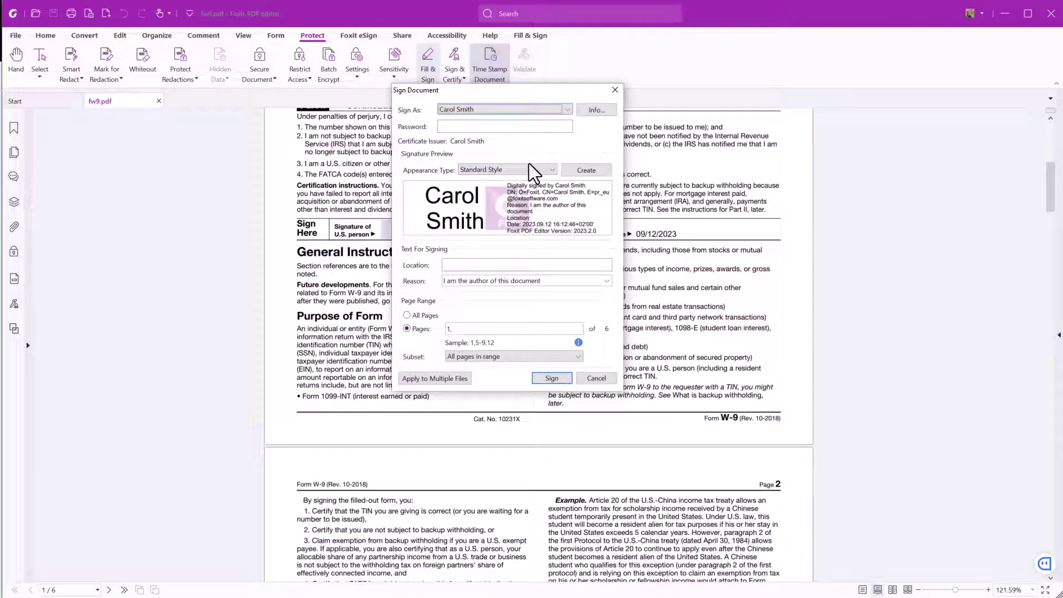
{"action": "left_click", "coordinate": [568, 110]}
{"action": "left_click", "coordinate": [556, 119]}
{"action": "left_click", "coordinate": [549, 125]}
{"action": "type", "text": "********"}
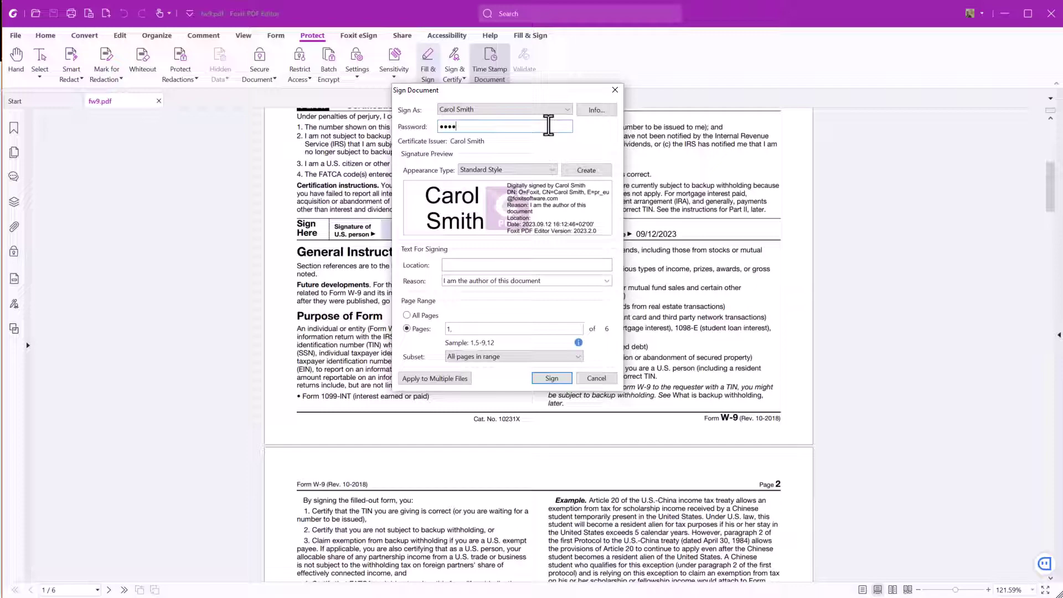
{"action": "left_click", "coordinate": [540, 377]}
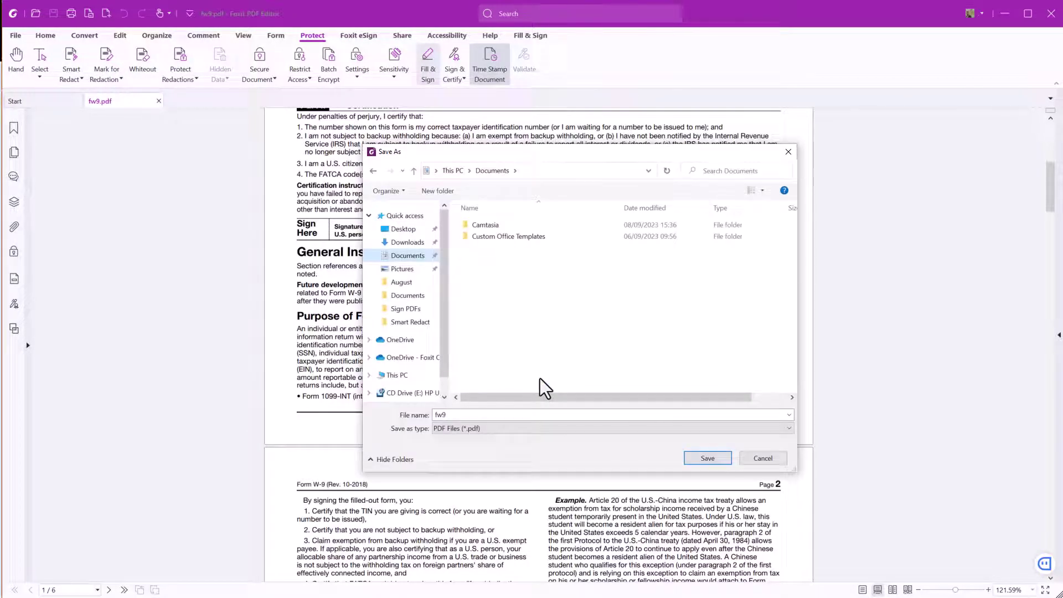
{"action": "left_click", "coordinate": [704, 459]}
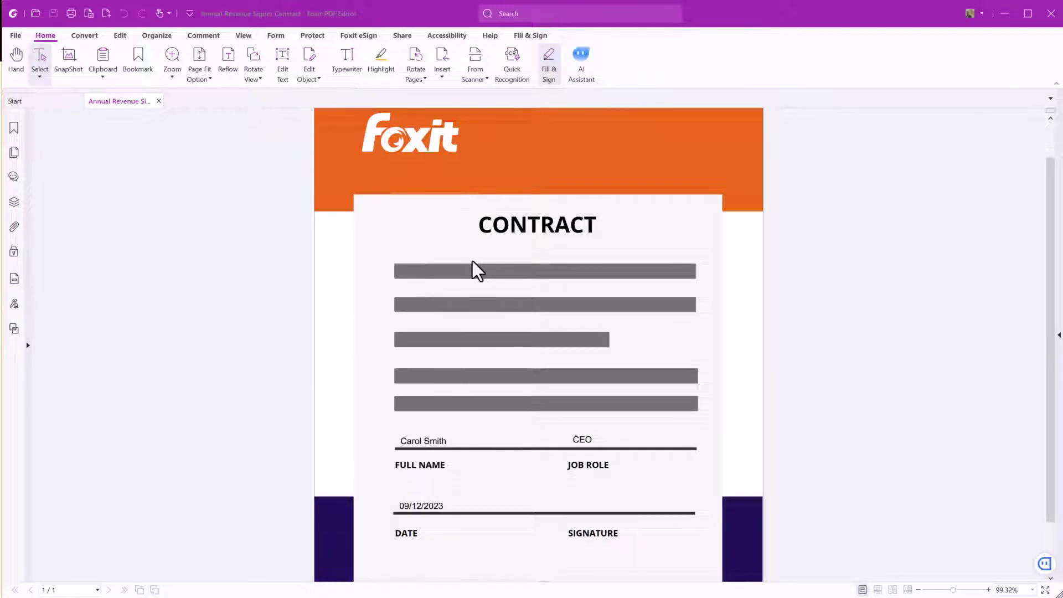
- Switch to the Foxit eSign tools for the Annual Revenue contract
{"action": "left_click", "coordinate": [361, 36]}
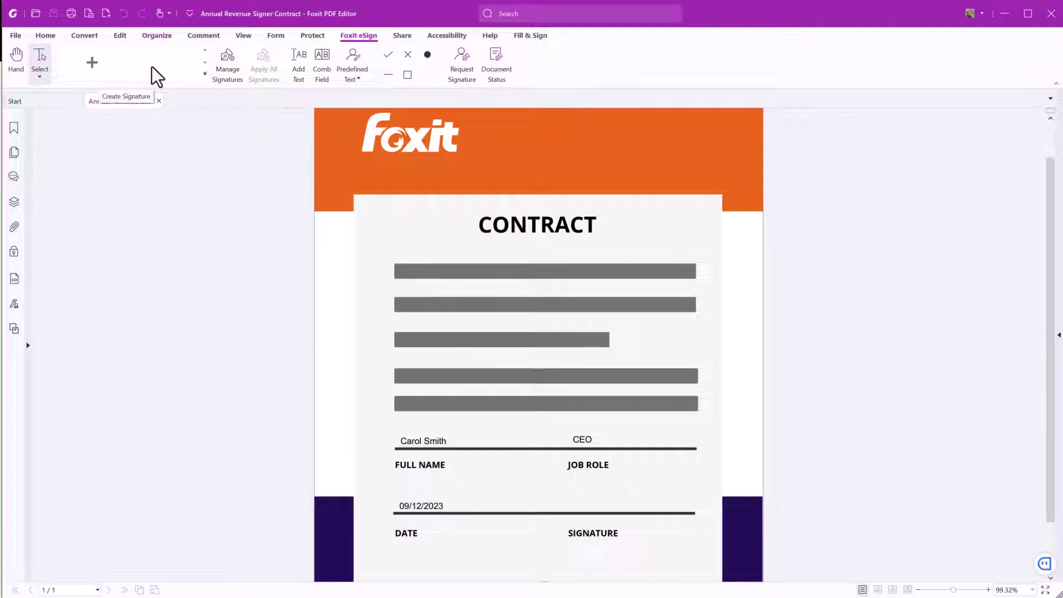
- Add a typed eSign signature of the signer's full name in Segoe Script, then close Manage Signatures
{"action": "left_click", "coordinate": [225, 72]}
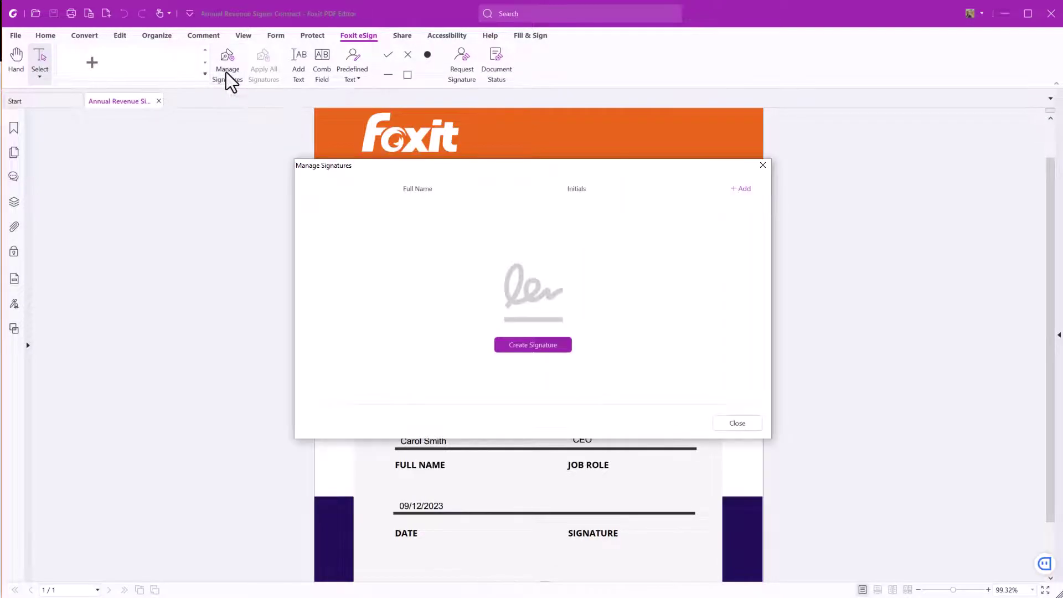
{"action": "left_click", "coordinate": [556, 344]}
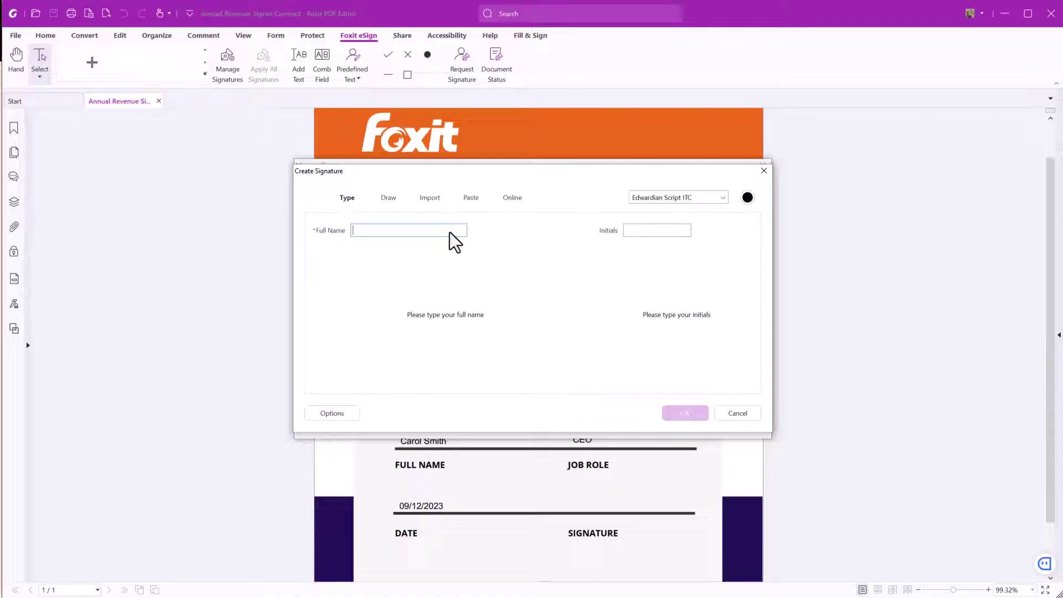
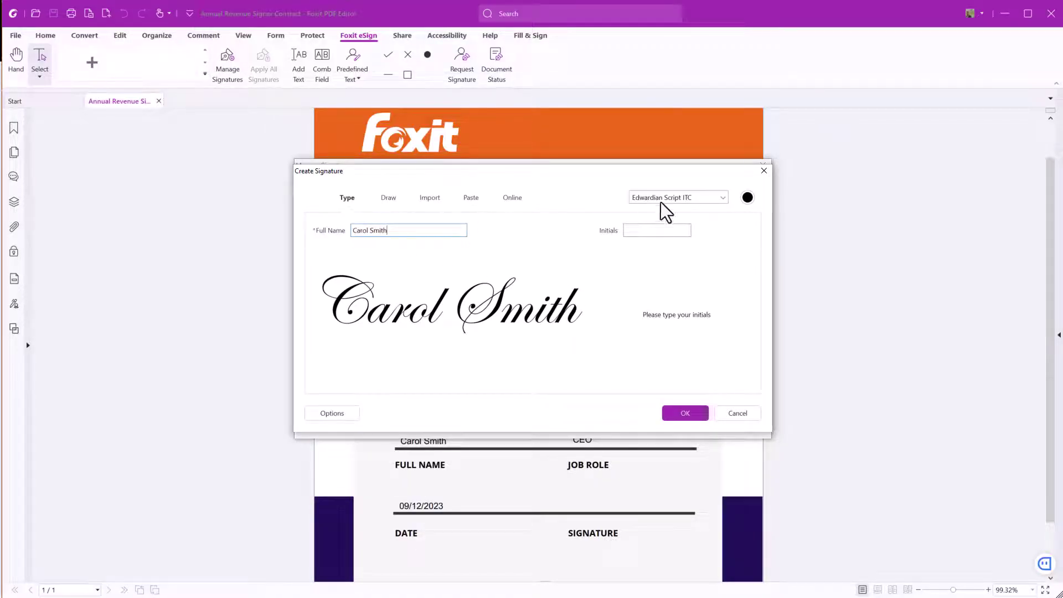
{"action": "left_click", "coordinate": [719, 195]}
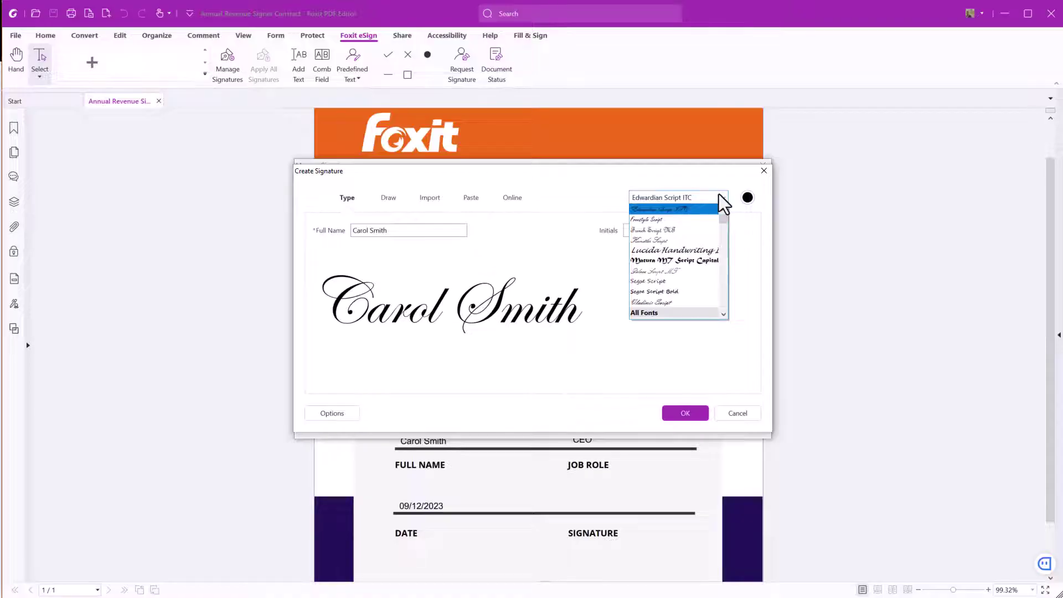
{"action": "left_click", "coordinate": [680, 281]}
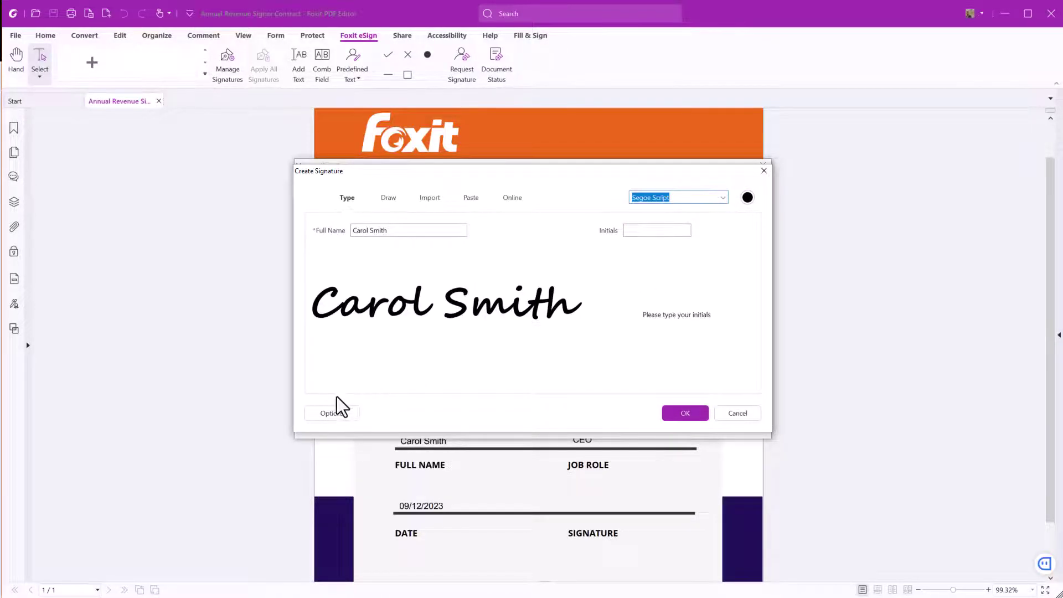
{"action": "left_click", "coordinate": [307, 411]}
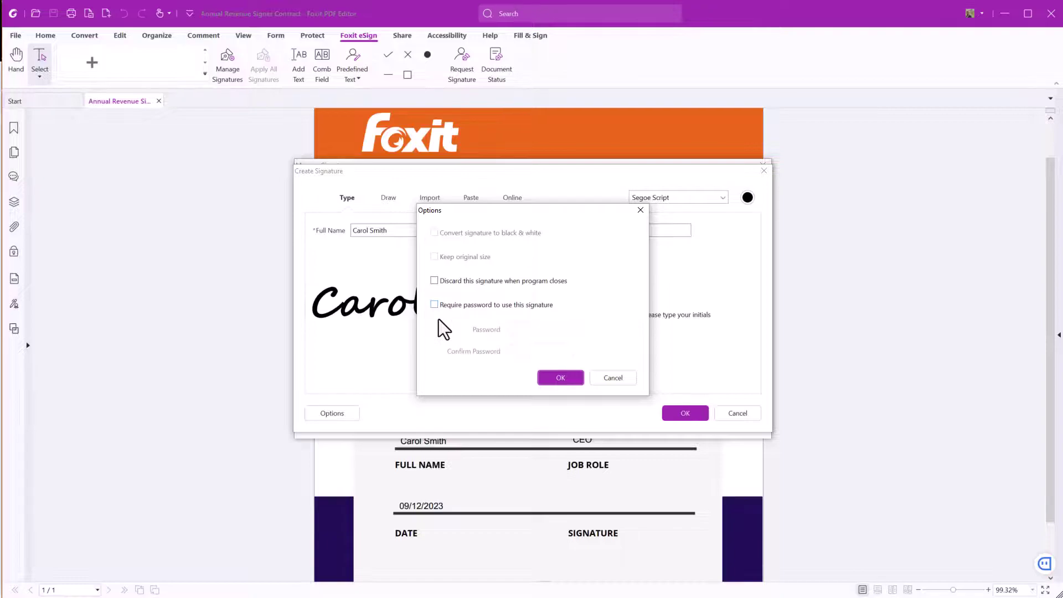
{"action": "left_click", "coordinate": [630, 378]}
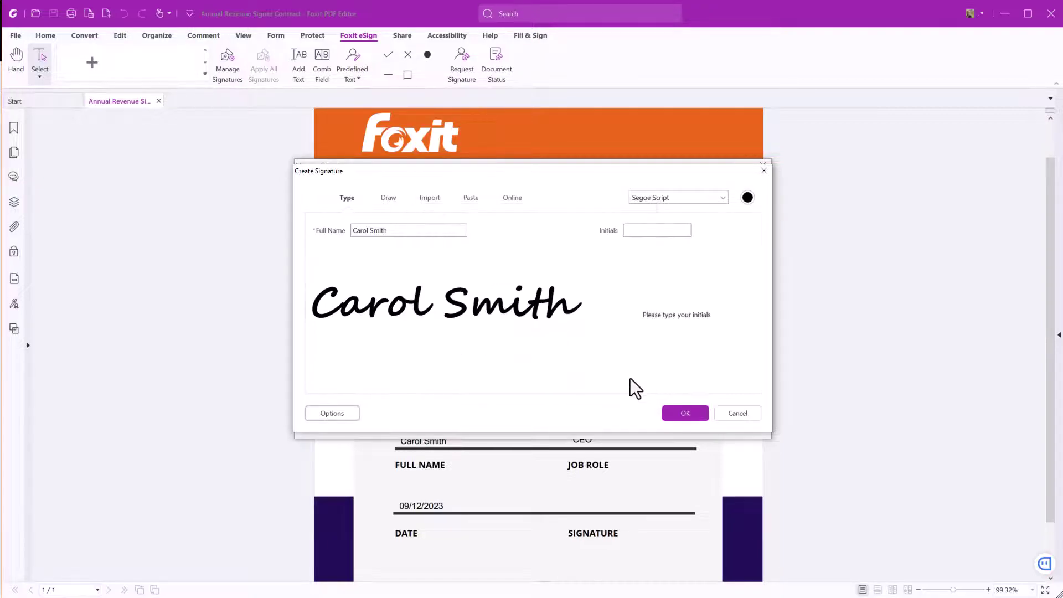
{"action": "left_click", "coordinate": [704, 416]}
{"action": "left_click", "coordinate": [715, 422]}
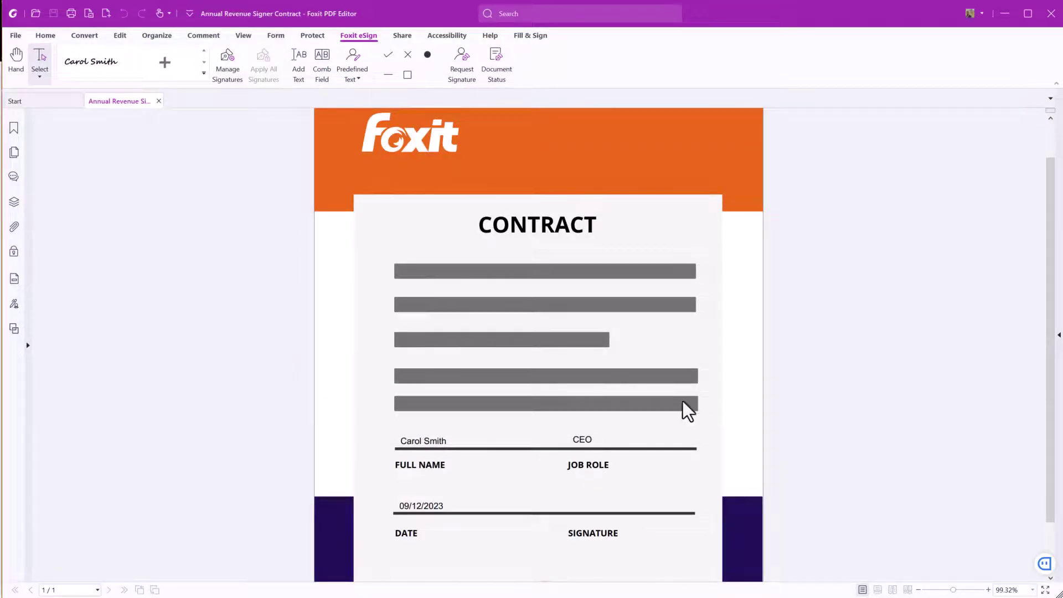
- Place the saved typed signature on the SIGNATURE line, apply it, and save as Demo Contract
{"action": "left_click", "coordinate": [100, 47]}
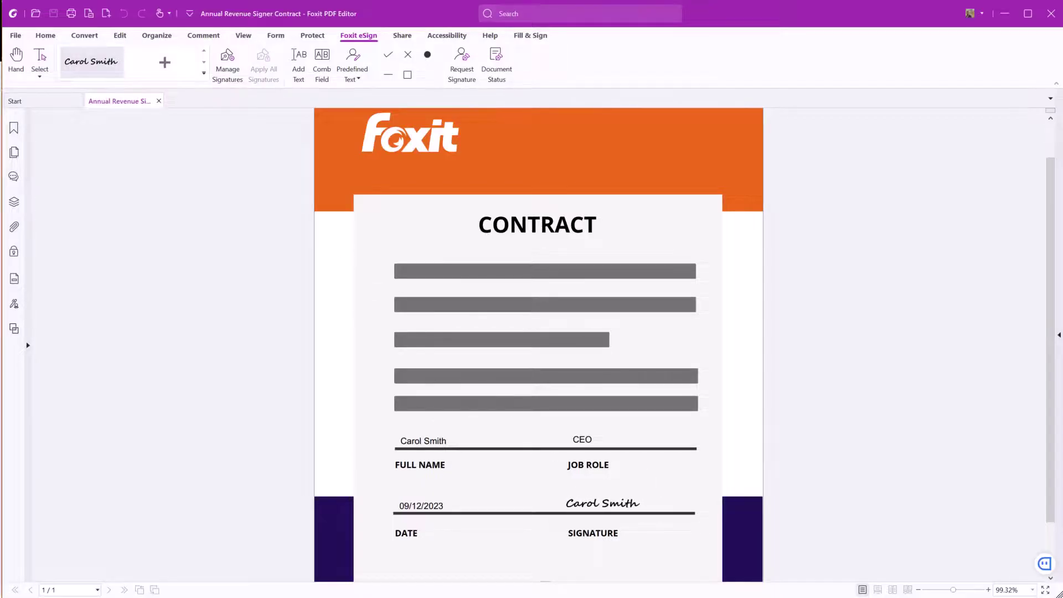
{"action": "left_click", "coordinate": [602, 504]}
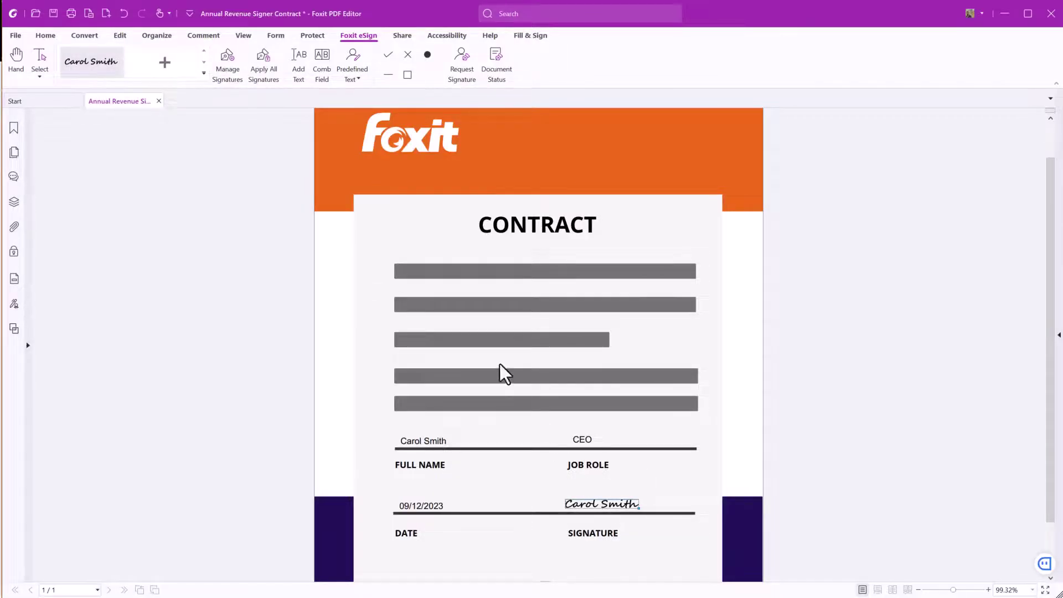
{"action": "left_click", "coordinate": [268, 66]}
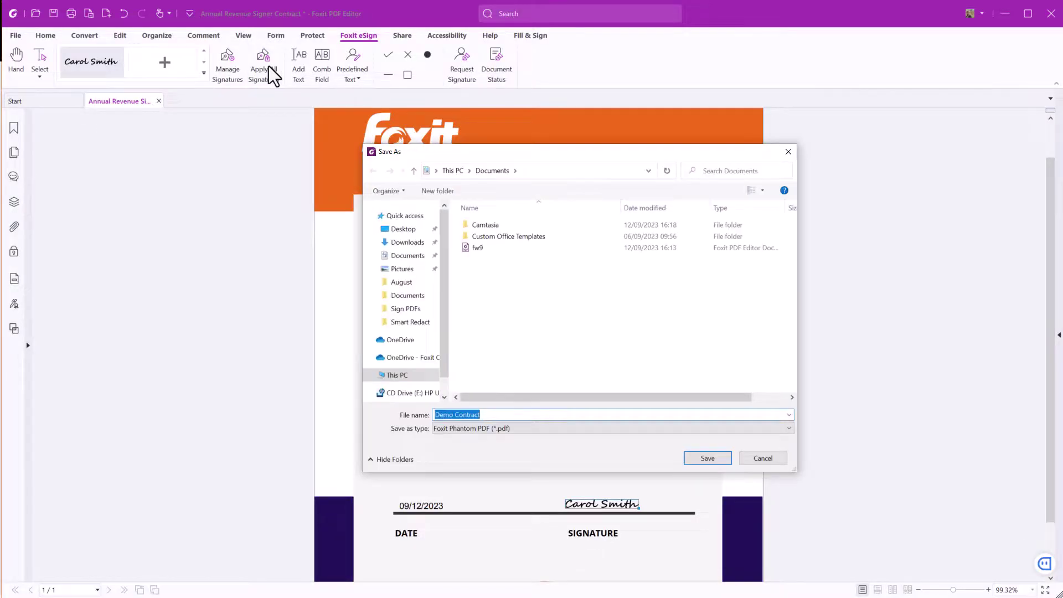
{"action": "left_click", "coordinate": [707, 458]}
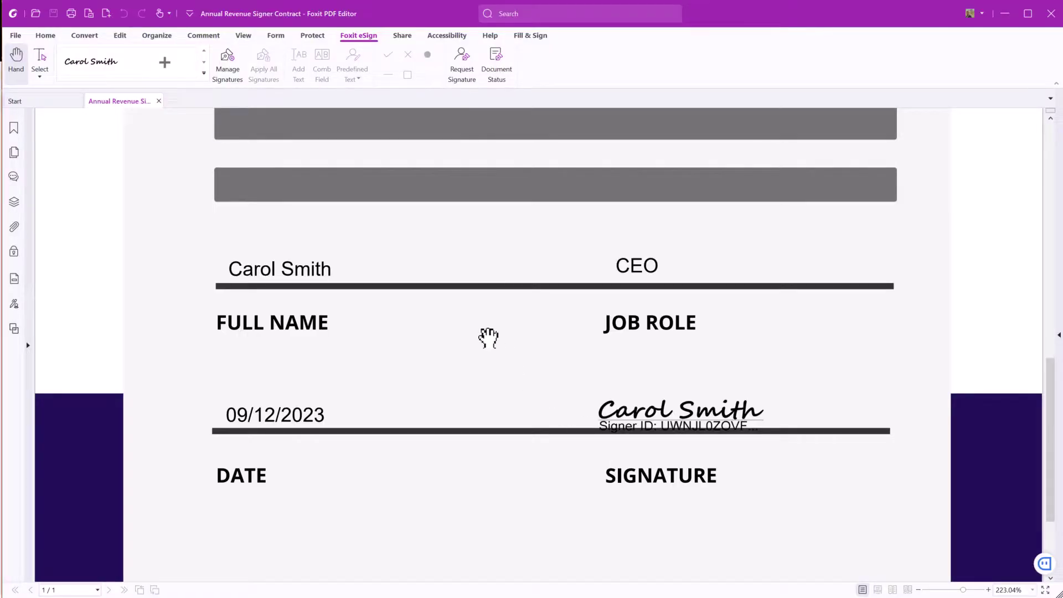
- Show the Edit tools, then the Organize tools, greyed out for the signed contract
{"action": "left_click", "coordinate": [120, 33]}
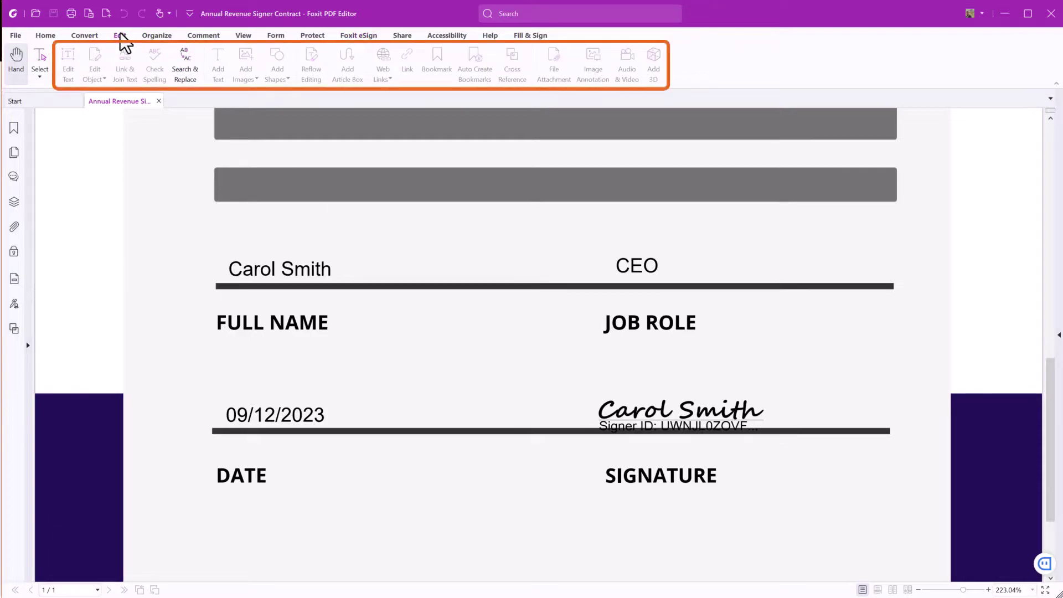
{"action": "left_click", "coordinate": [147, 36]}
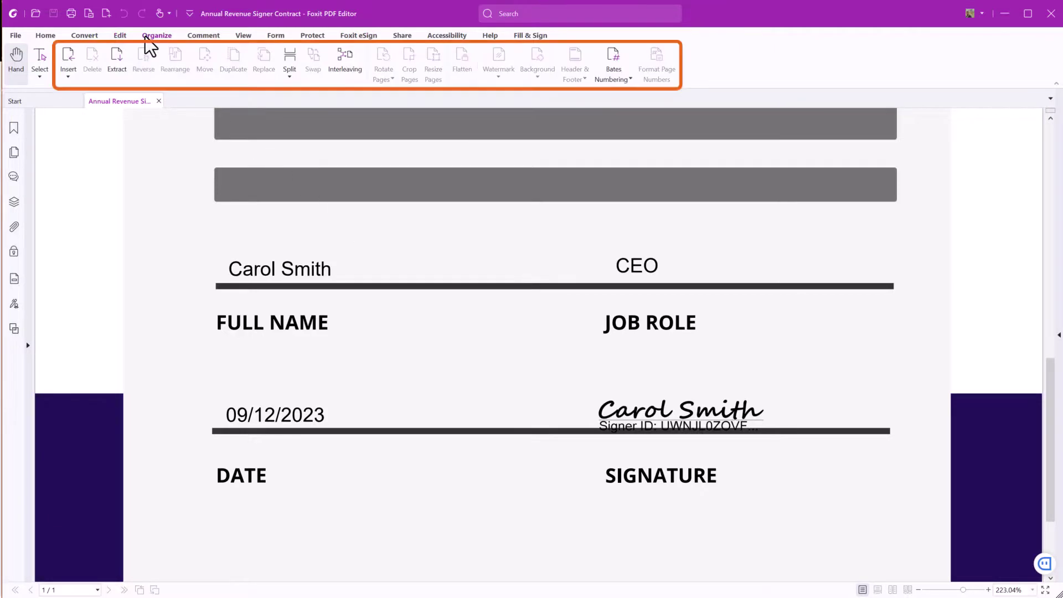